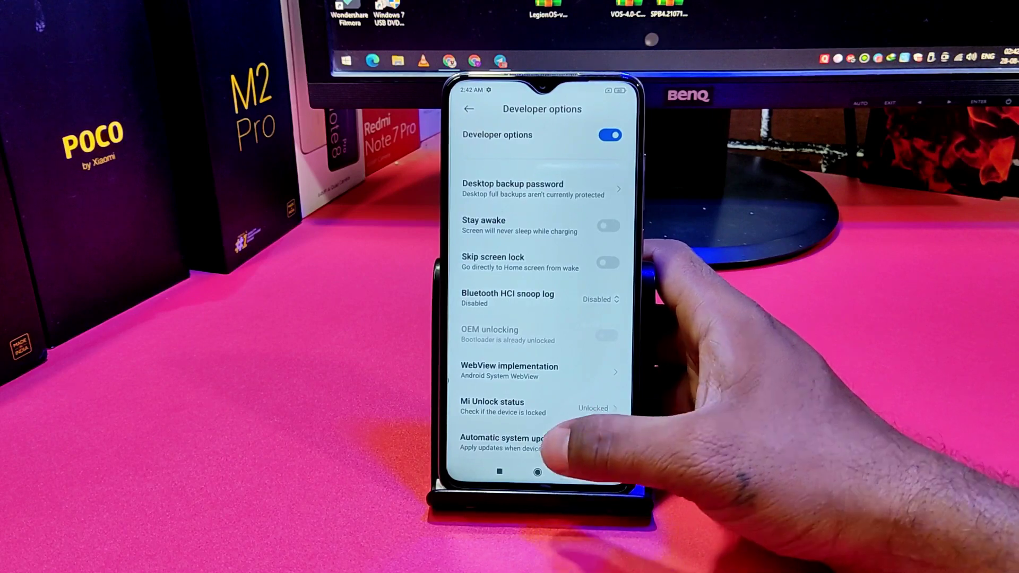
Step: Leave the developer options and return to the phone's home screen
{"action": "left_click", "coordinate": [538, 471]}
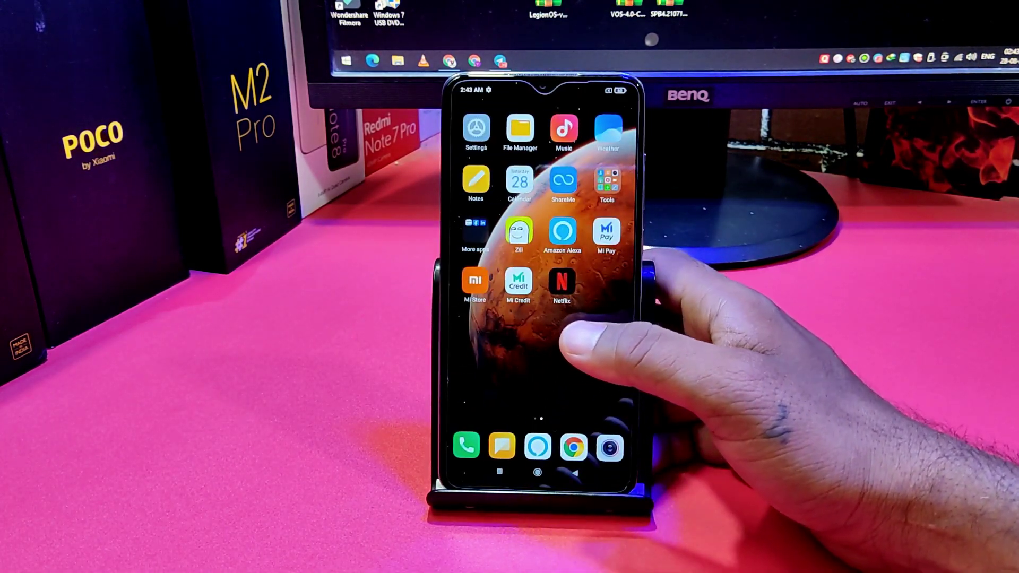
{"action": "mouse_move", "coordinate": [531, 371]}
{"action": "left_mouse_down"}
{"action": "mouse_move", "coordinate": [594, 371]}
{"action": "mouse_move", "coordinate": [531, 360]}
{"action": "left_mouse_up"}
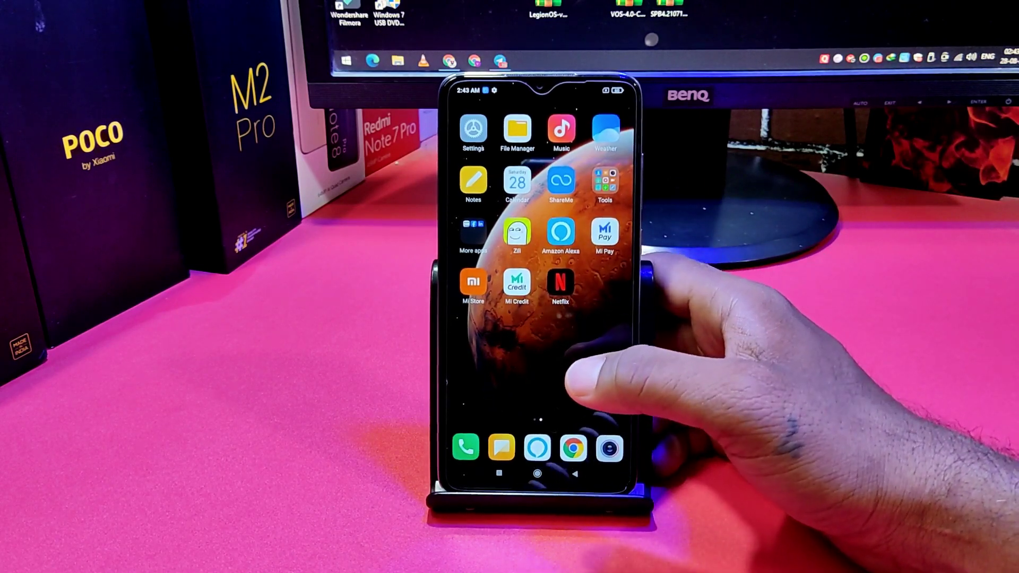
{"action": "left_click_drag", "start_coordinate": [568, 372], "coordinate": [634, 334]}
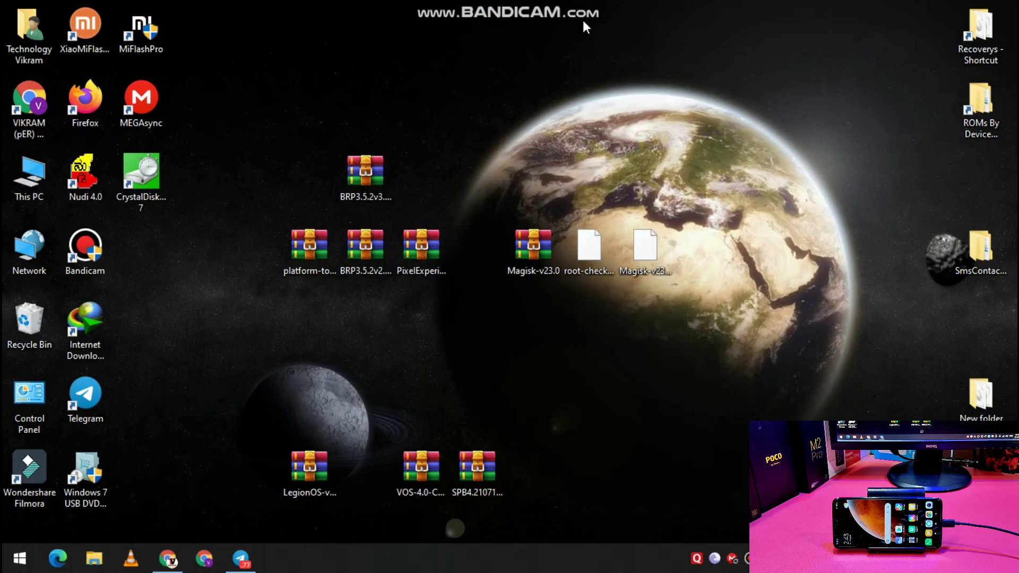
Step: Inspect the contents of the BRP3.5.2v3.0-fastboot archive on the desktop and close it
{"action": "left_click", "coordinate": [302, 275]}
{"action": "left_click", "coordinate": [383, 192]}
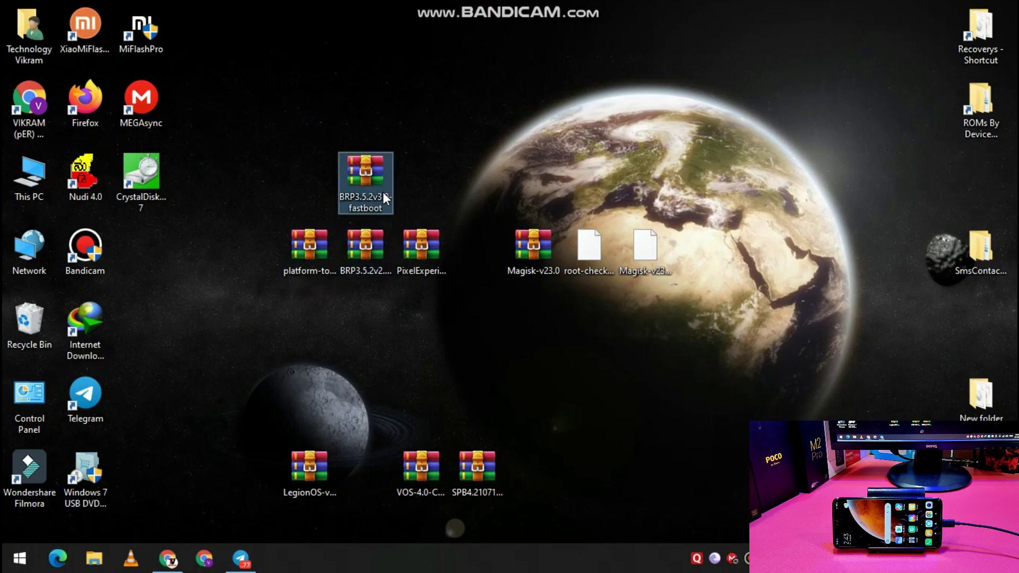
{"action": "mouse_move", "coordinate": [378, 203]}
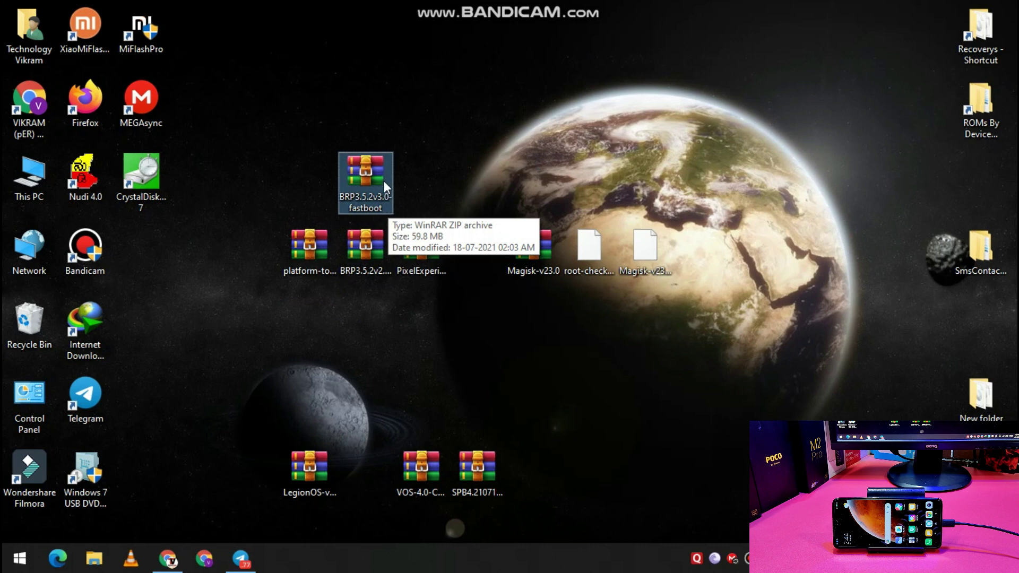
{"action": "double_click", "coordinate": [381, 176]}
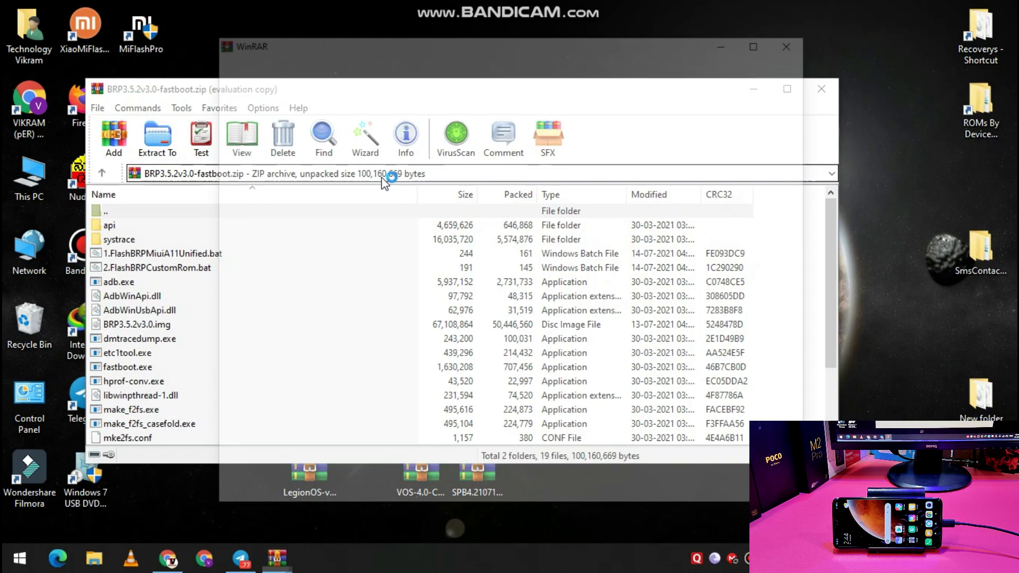
{"action": "left_click", "coordinate": [796, 39]}
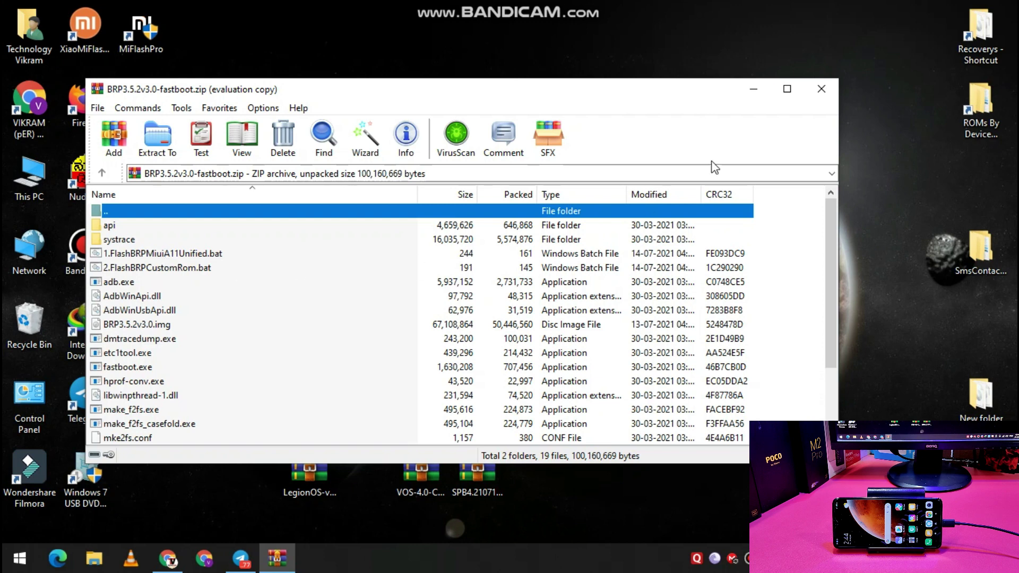
{"action": "left_click", "coordinate": [821, 88]}
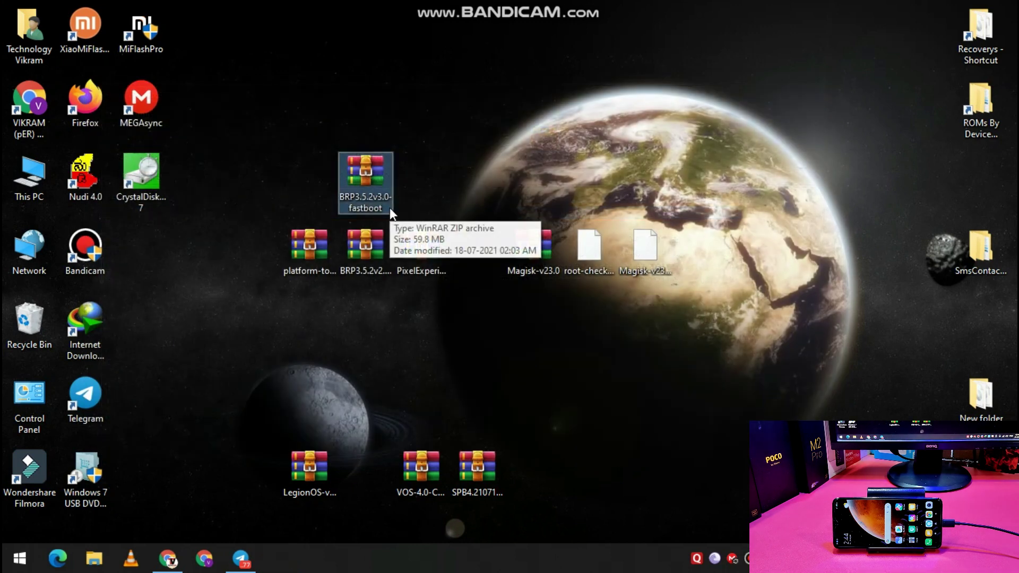
Step: Inspect the contents of the BRP3.5.2v2.7-fastboot archive, dismissing the licence reminder, and close it
{"action": "double_click", "coordinate": [363, 252]}
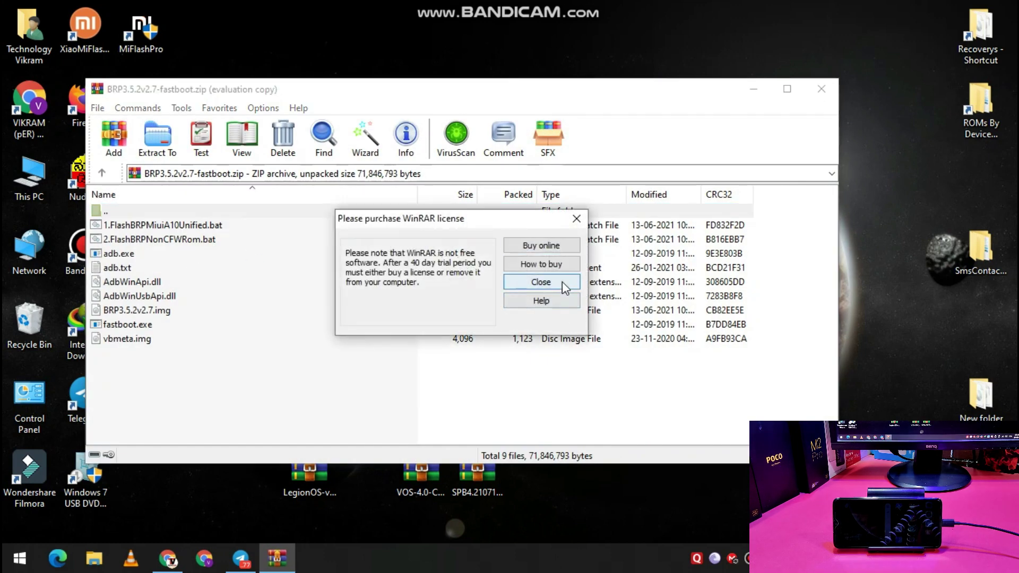
{"action": "left_click", "coordinate": [563, 287]}
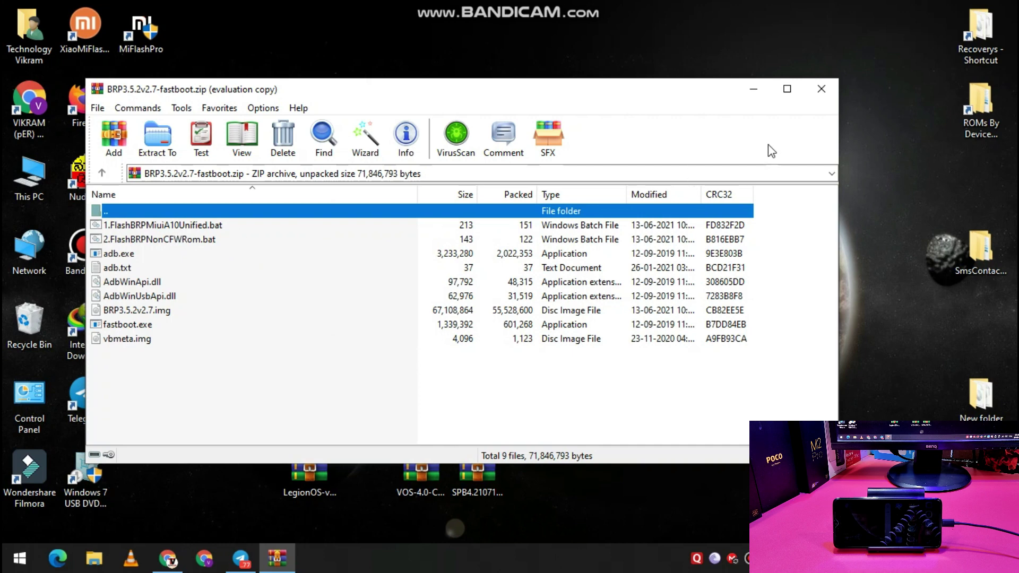
{"action": "left_click", "coordinate": [821, 89]}
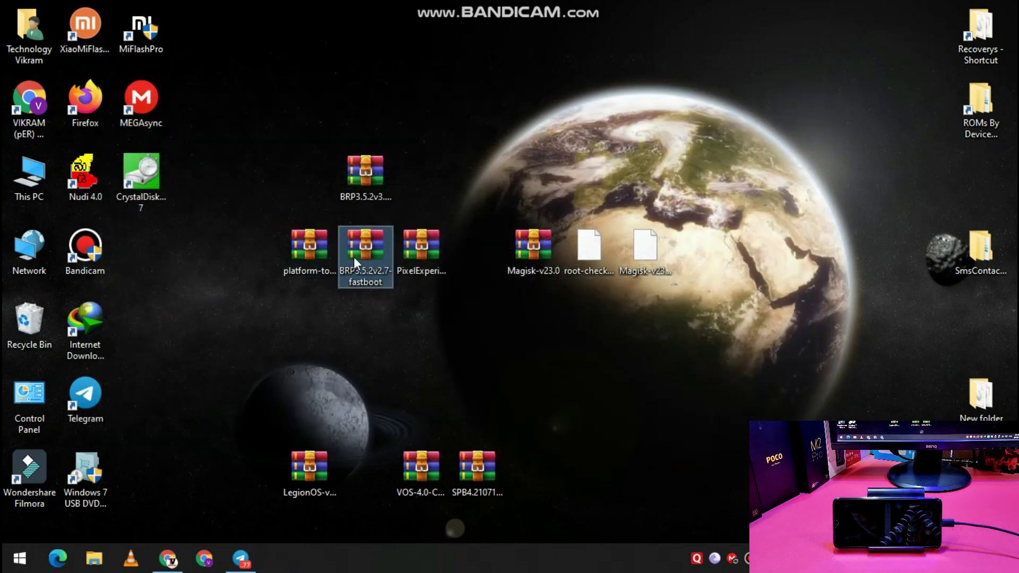
Step: Rearrange the desktop so BRP3.5.2v3.0-fastboot sits between the platform-tools and PixelExperience archives, with BRP3.5.2v2.7-fastboot directly above it
{"action": "left_click_drag", "start_coordinate": [369, 243], "coordinate": [364, 346]}
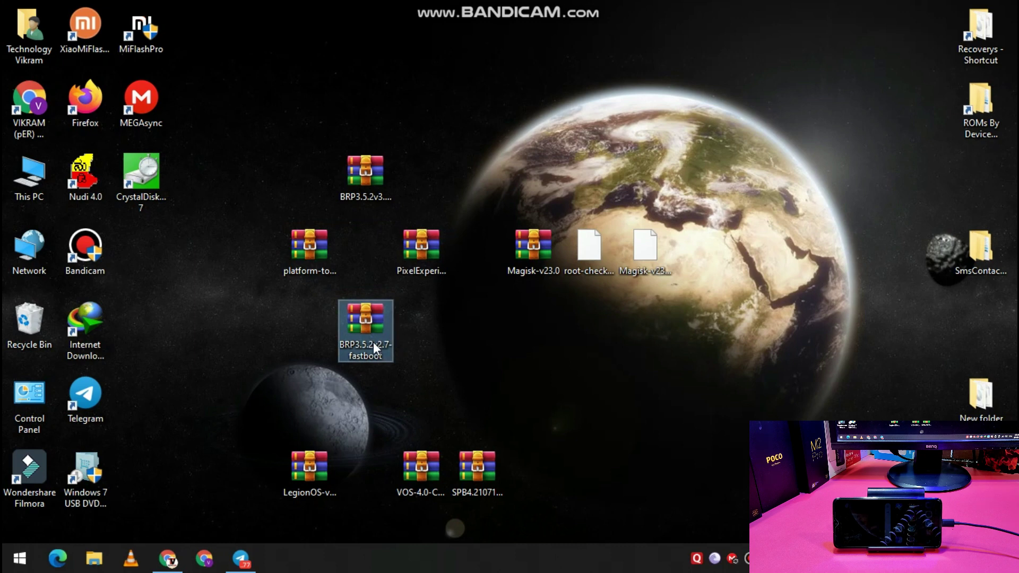
{"action": "left_click", "coordinate": [361, 180]}
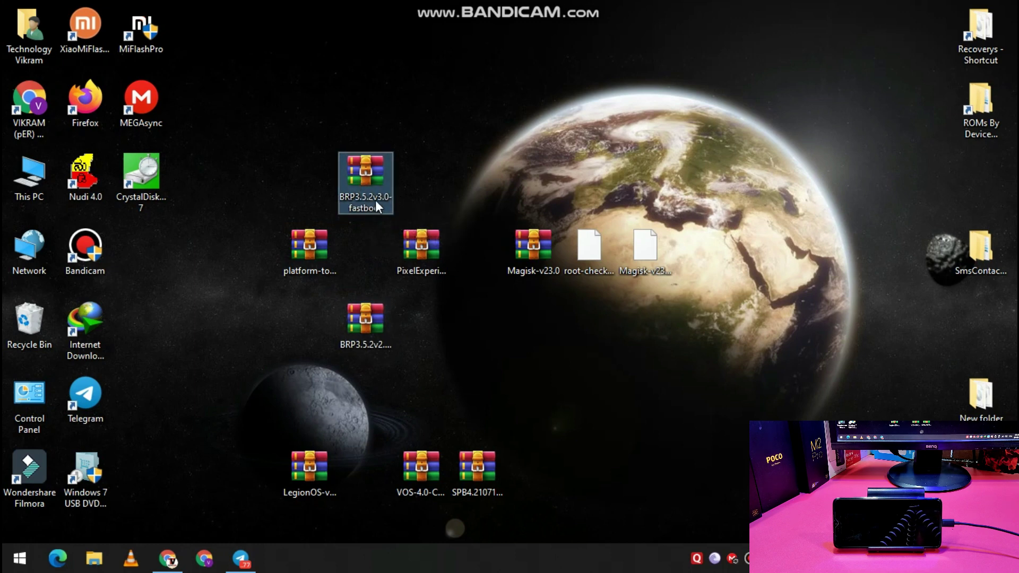
{"action": "left_click_drag", "start_coordinate": [379, 183], "coordinate": [380, 133]}
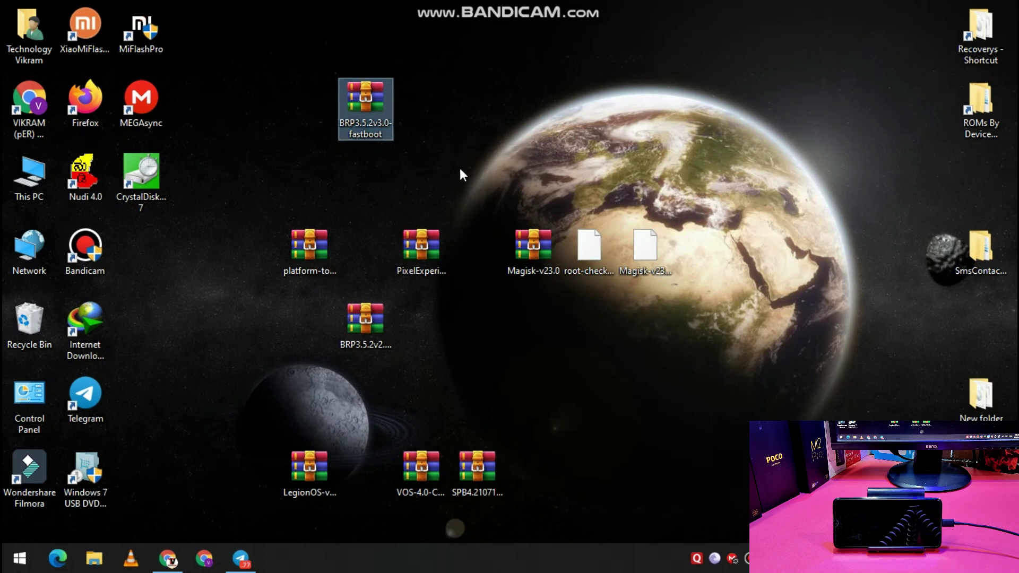
{"action": "left_click", "coordinate": [370, 339]}
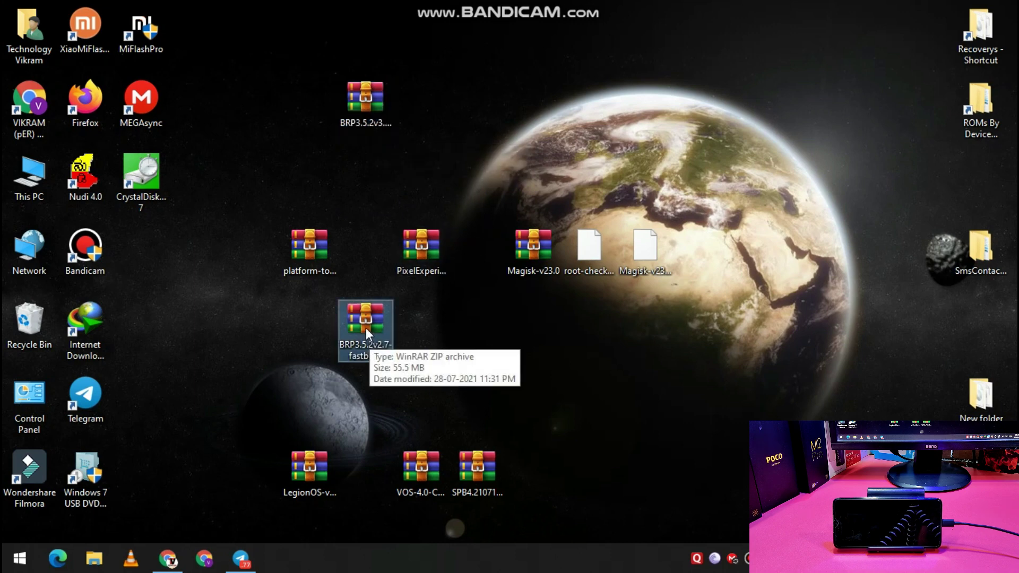
{"action": "left_click", "coordinate": [350, 103]}
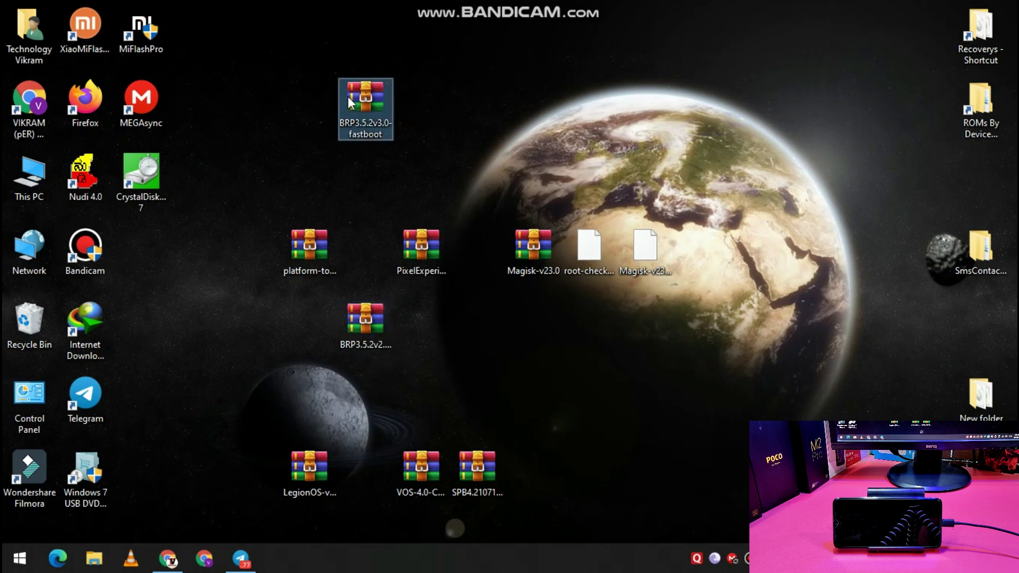
{"action": "left_click_drag", "start_coordinate": [348, 99], "coordinate": [373, 225]}
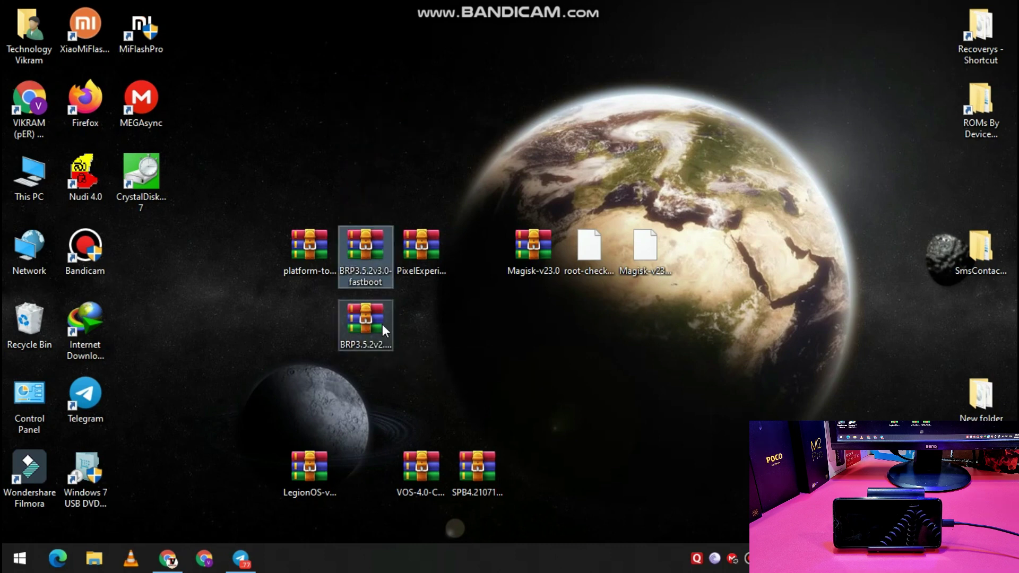
{"action": "left_click_drag", "start_coordinate": [382, 324], "coordinate": [399, 211]}
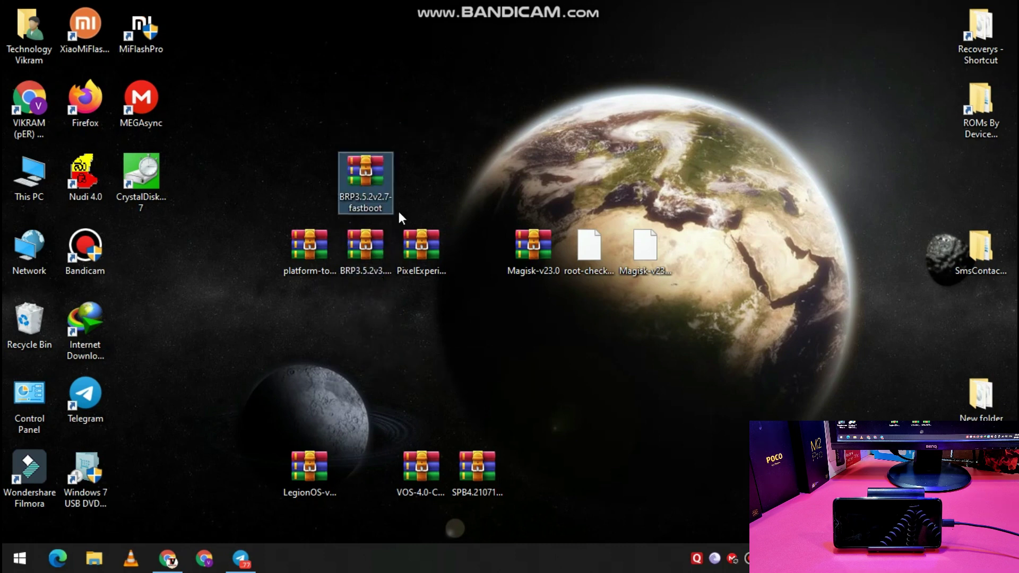
Step: Copy the PixelExperience ROM archive, the Magisk-v23.0 archive, the root-checker APK and the Magisk-v23.0 APK from the desktop
{"action": "left_click", "coordinate": [417, 263]}
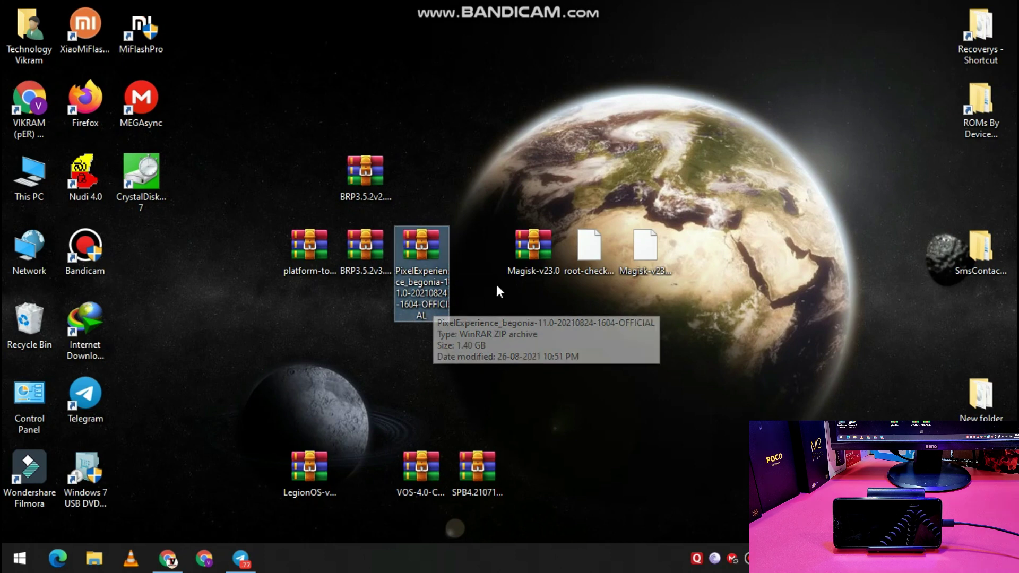
{"action": "left_click", "coordinate": [527, 264]}
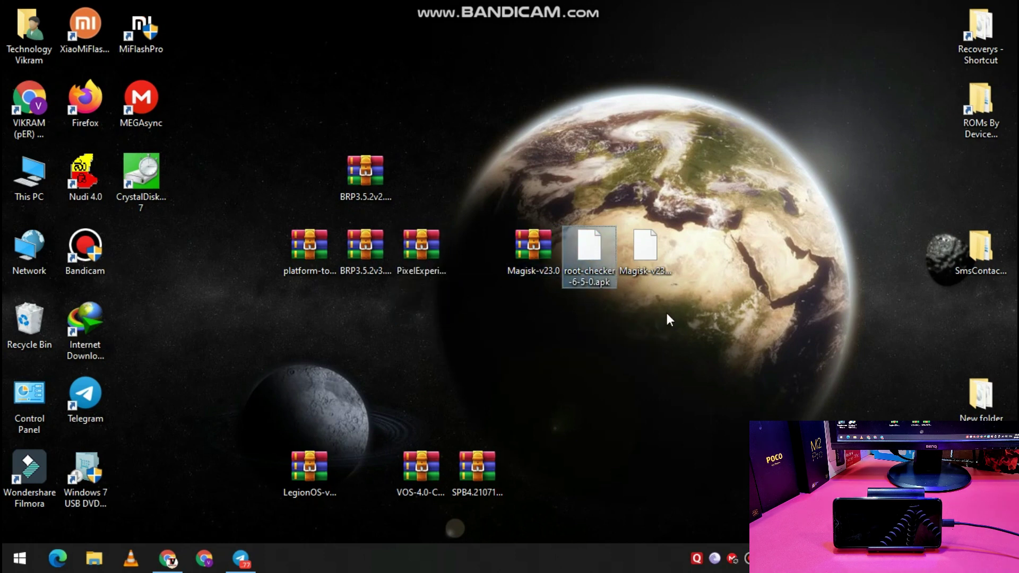
{"action": "left_click_drag", "start_coordinate": [773, 403], "coordinate": [527, 219]}
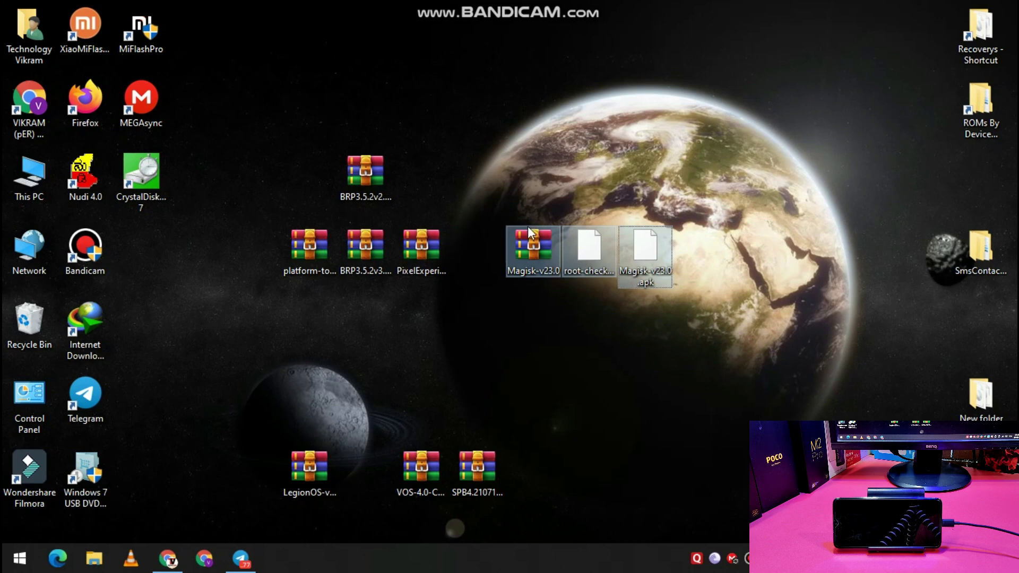
{"action": "left_click", "coordinate": [309, 256]}
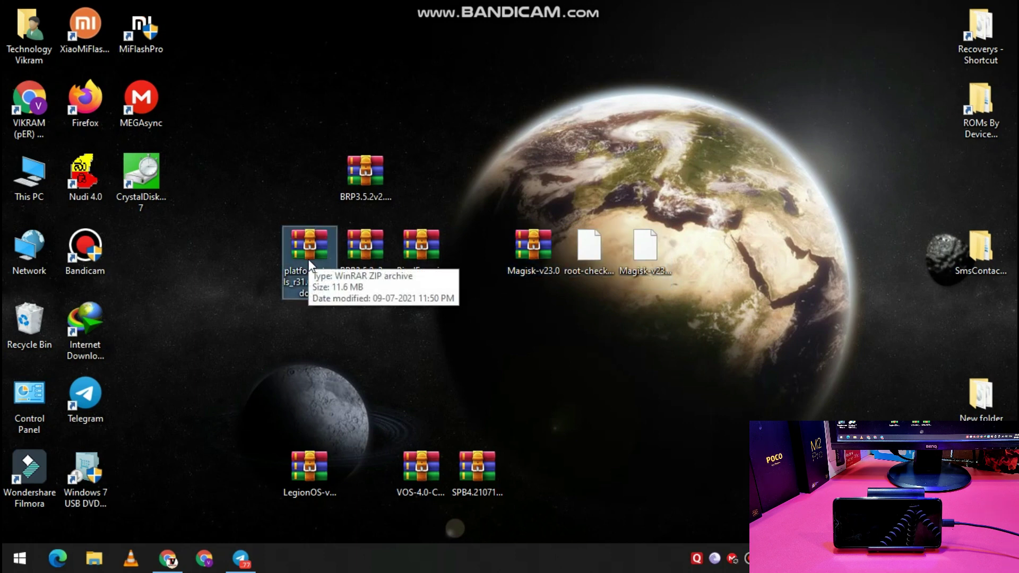
{"action": "left_click_drag", "start_coordinate": [736, 322], "coordinate": [427, 238]}
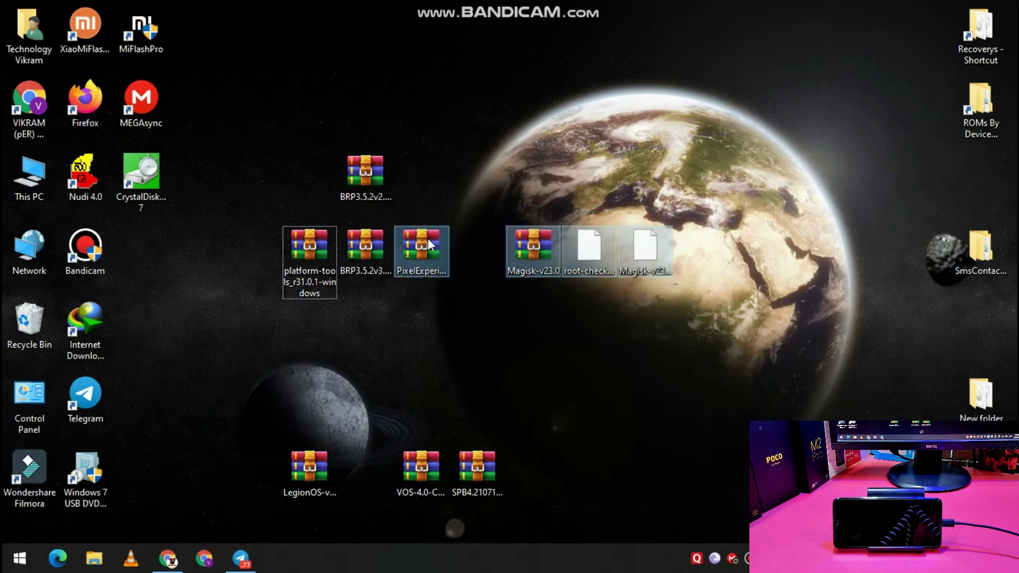
{"action": "right_click", "coordinate": [428, 239]}
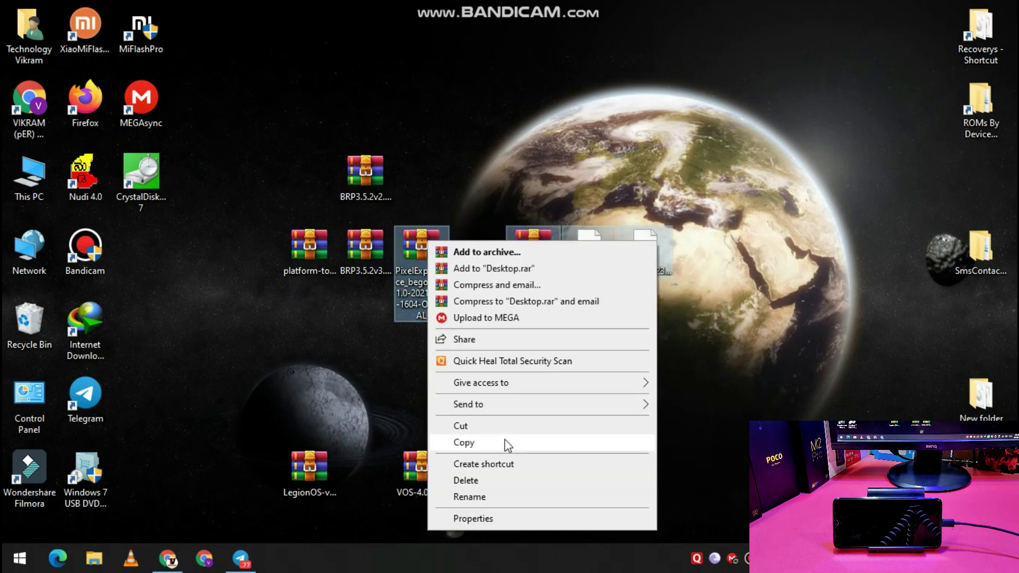
{"action": "left_click", "coordinate": [505, 442]}
Step: Paste the copied files into the Redmi Note 8 Pro's Internal shared storage
{"action": "left_click", "coordinate": [20, 154]}
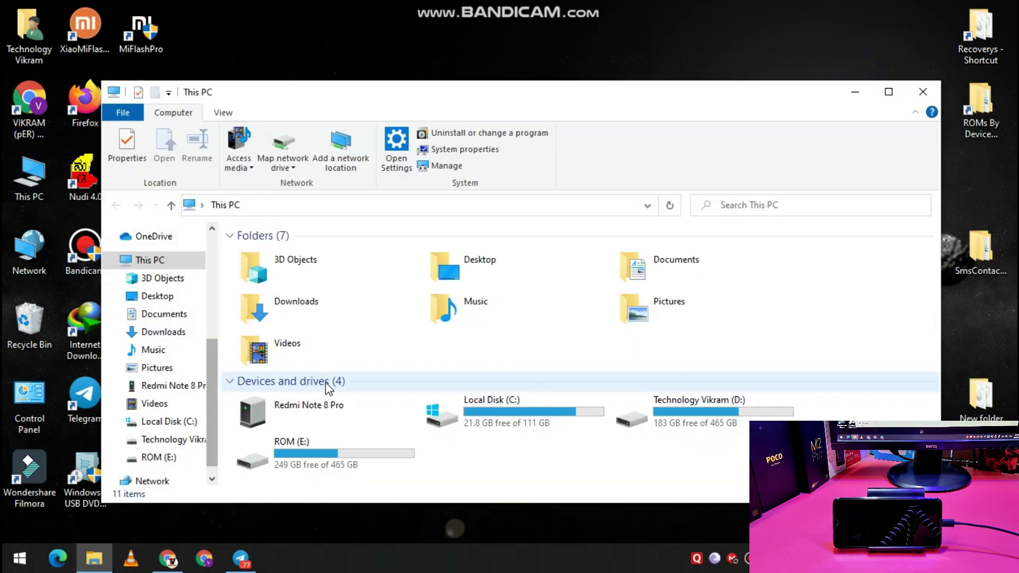
{"action": "double_click", "coordinate": [313, 416]}
{"action": "double_click", "coordinate": [335, 251]}
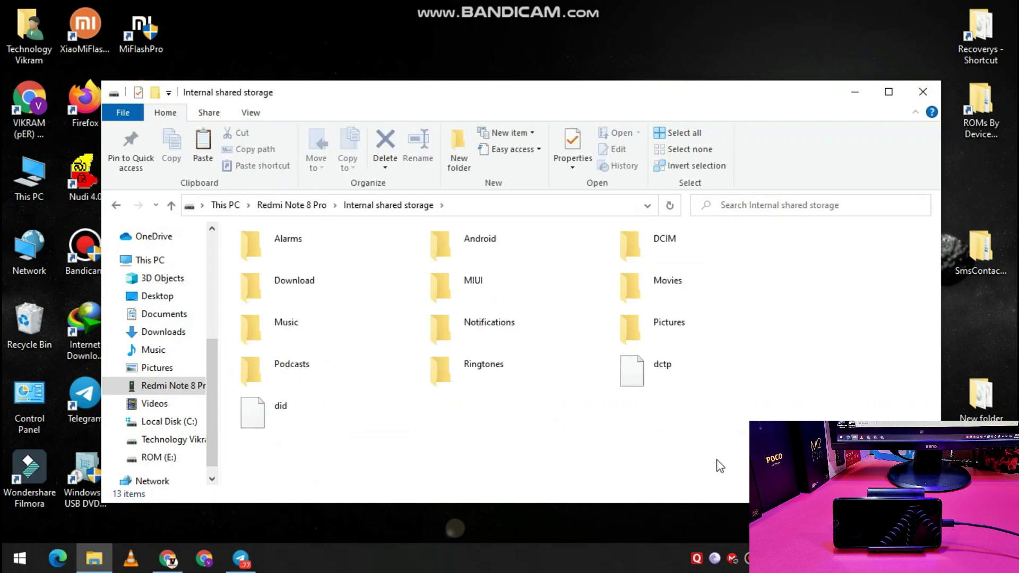
{"action": "right_click", "coordinate": [719, 464]}
{"action": "left_click", "coordinate": [756, 408]}
{"action": "left_click_drag", "start_coordinate": [478, 221], "coordinate": [530, 217]}
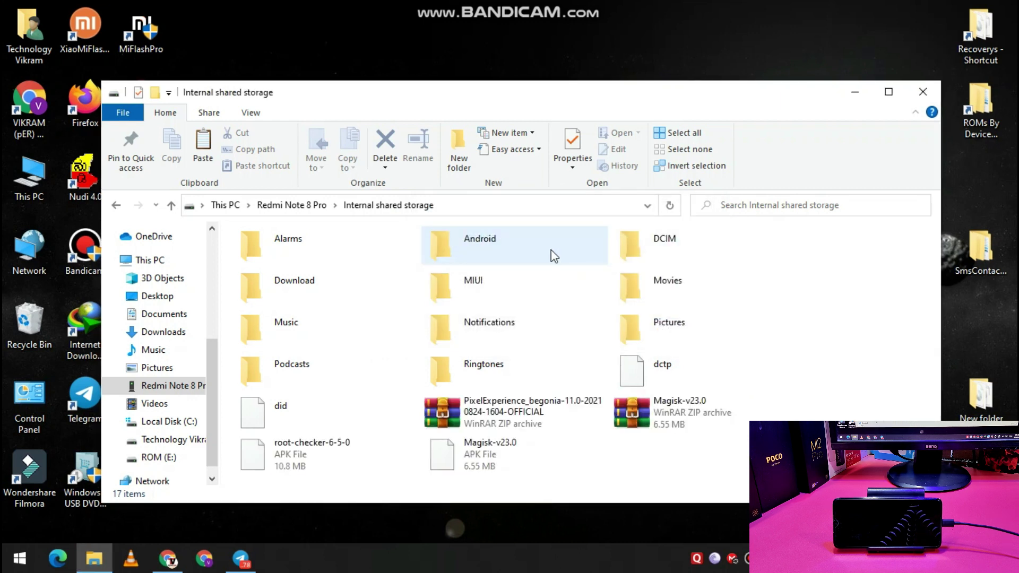
Step: Check the PixelExperience, Magisk and root-checker files in the phone's internal storage and close the folder window
{"action": "left_click", "coordinate": [513, 411]}
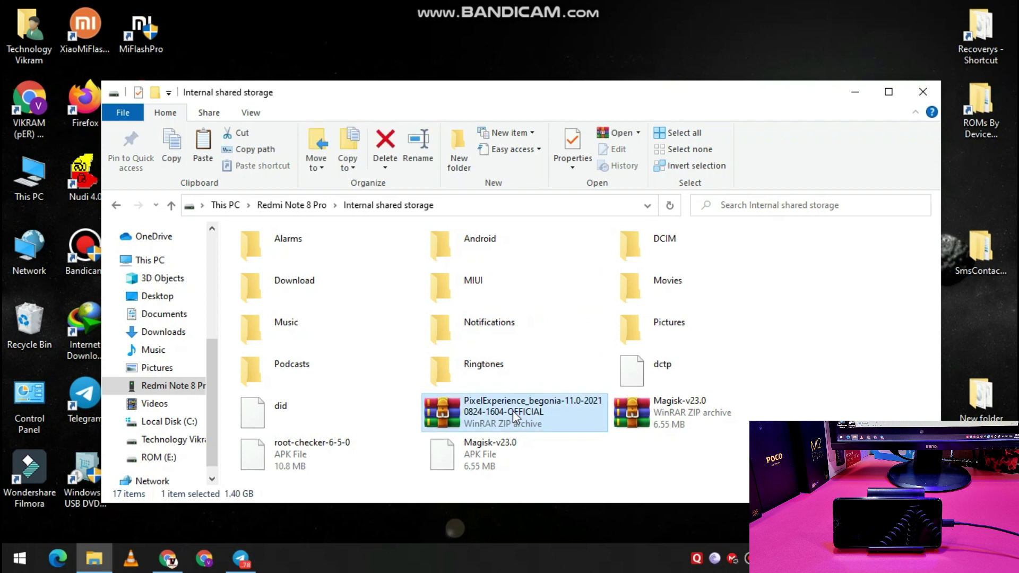
{"action": "left_click", "coordinate": [711, 424]}
{"action": "left_click", "coordinate": [352, 469]}
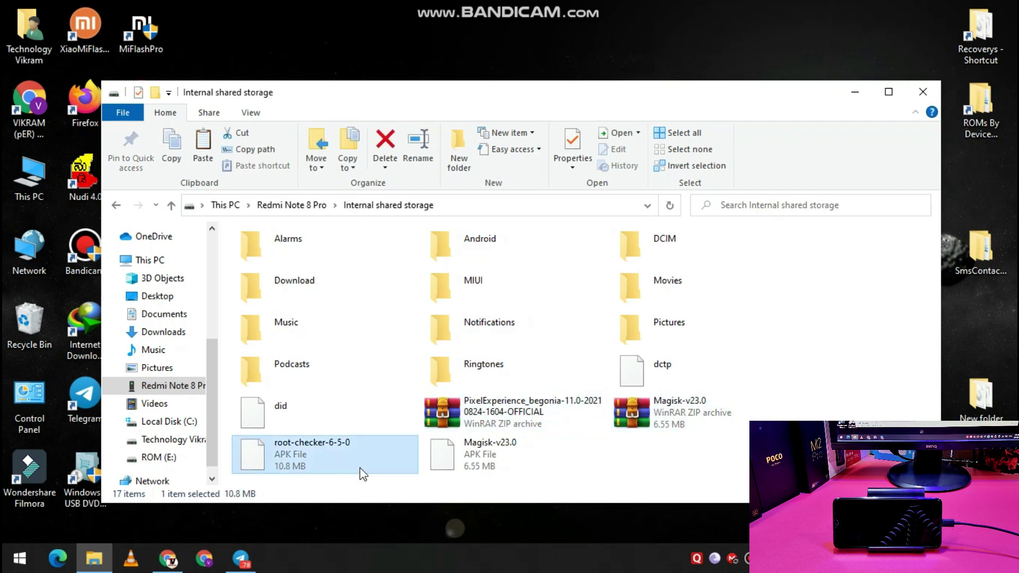
{"action": "left_click", "coordinate": [450, 466]}
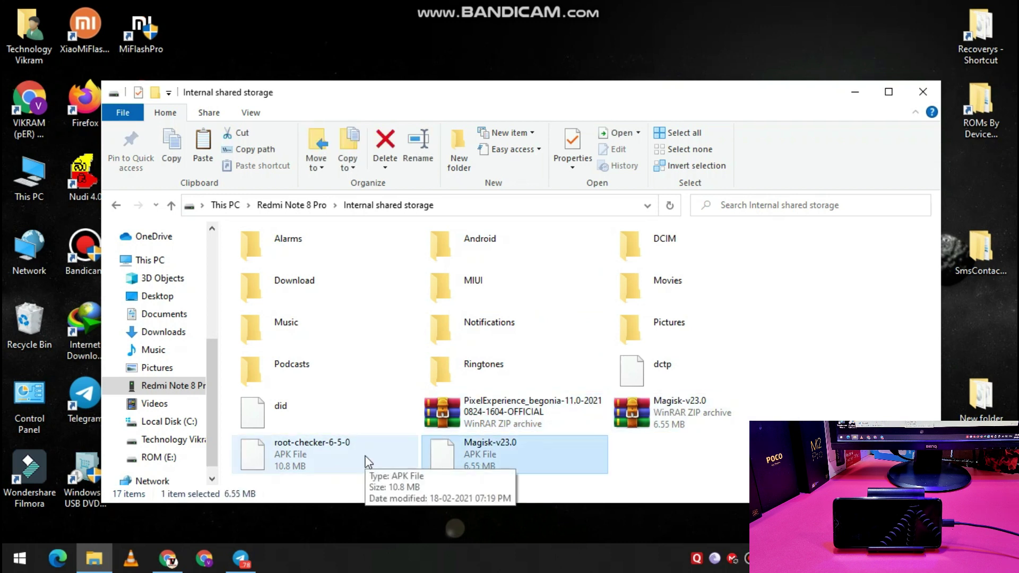
{"action": "left_click", "coordinate": [923, 92]}
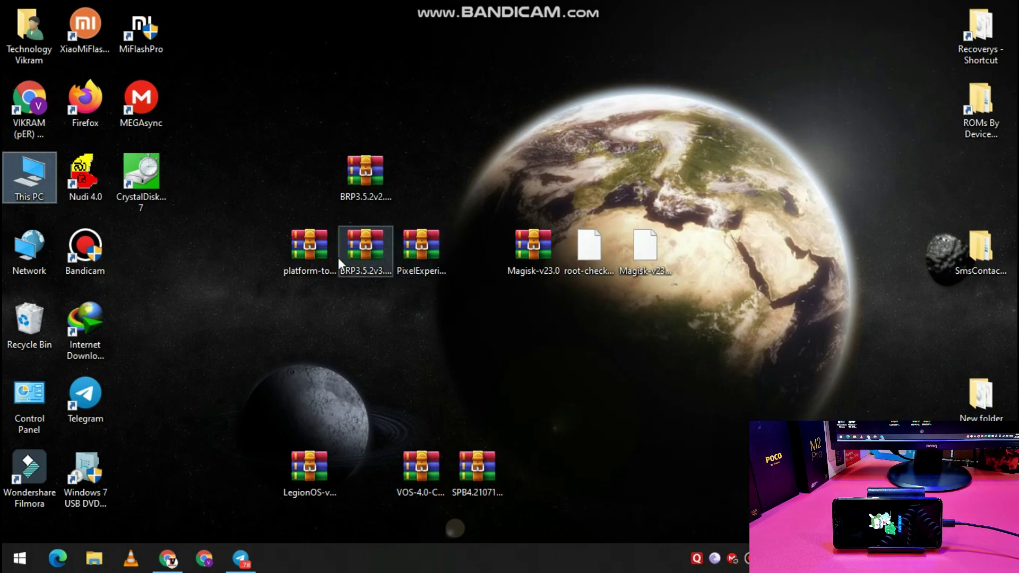
Step: Extract the platform-tools_r31.0.1-windows archive into its own folder on the desktop
{"action": "left_click", "coordinate": [313, 253]}
{"action": "right_click", "coordinate": [301, 255]}
{"action": "left_click", "coordinate": [364, 283]}
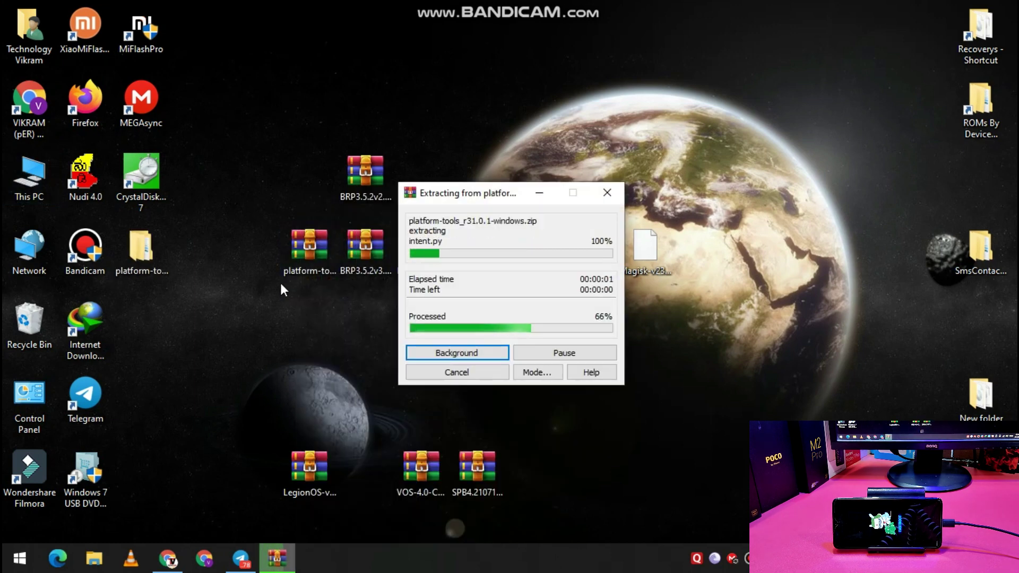
Step: Open a command prompt inside the platform-tools folder of the extracted platform-tools_r31.0.1-windows folder
{"action": "double_click", "coordinate": [164, 254]}
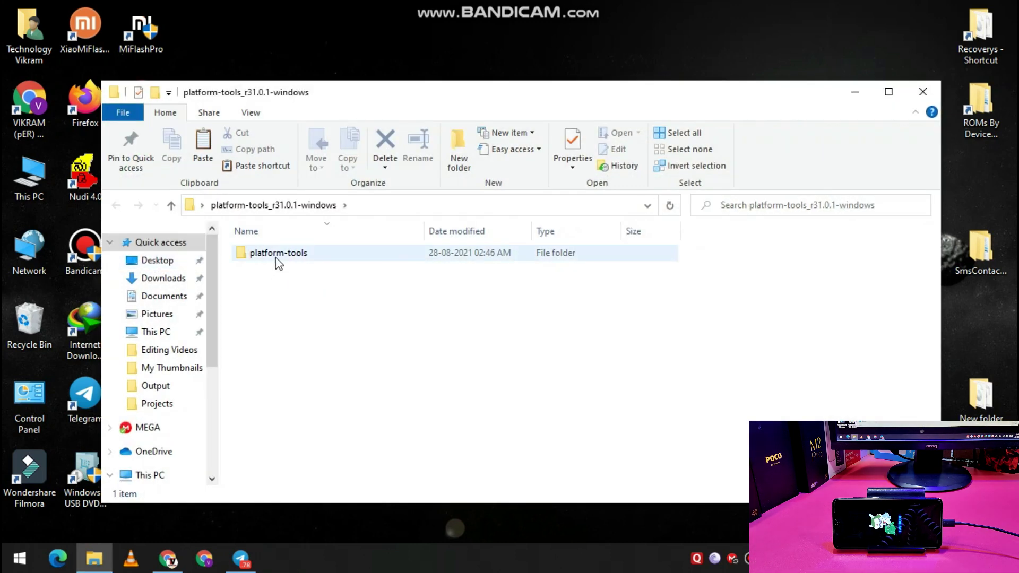
{"action": "double_click", "coordinate": [277, 254]}
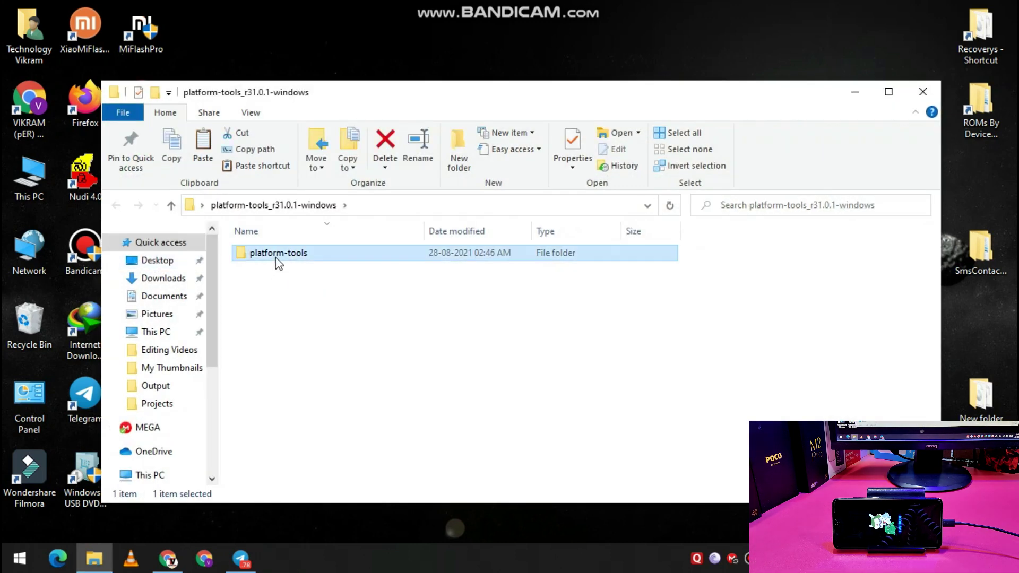
{"action": "left_click", "coordinate": [451, 206]}
{"action": "type", "text": "cmd"}
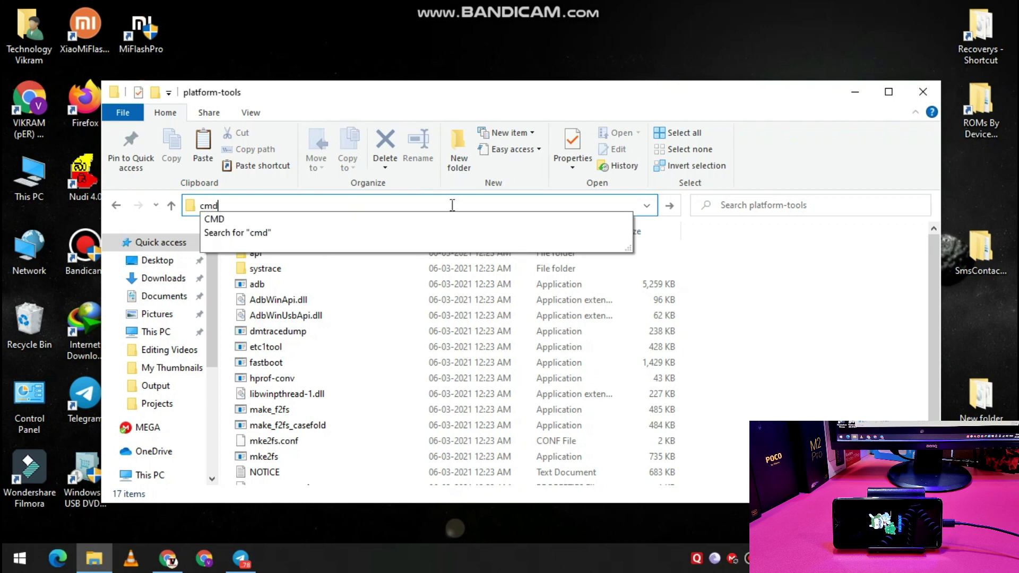
{"action": "key", "text": "Return"}
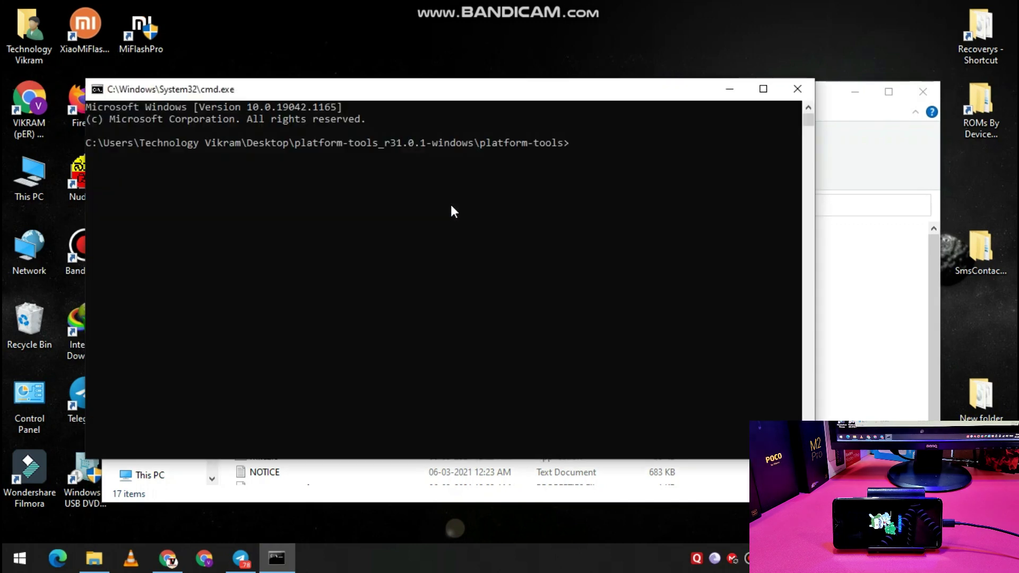
Step: Check the phone's connection by running "fastboot devices", and close the command prompt and the platform-tools folder
{"action": "type", "text": "fastboot devices"}
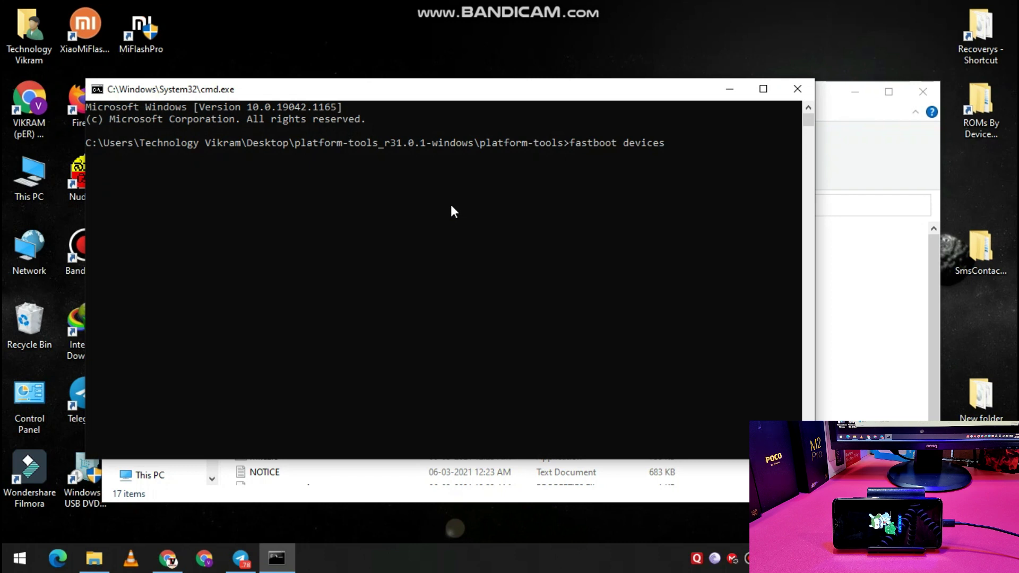
{"action": "key", "text": "Return"}
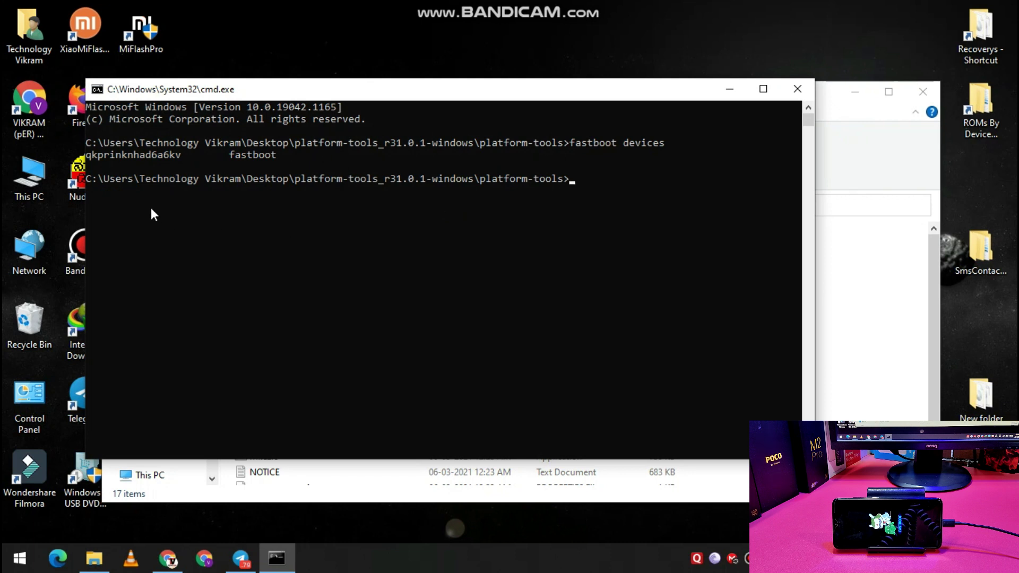
{"action": "left_click_drag", "start_coordinate": [95, 154], "coordinate": [142, 154]}
{"action": "right_click", "coordinate": [231, 154]}
{"action": "left_click", "coordinate": [803, 92]}
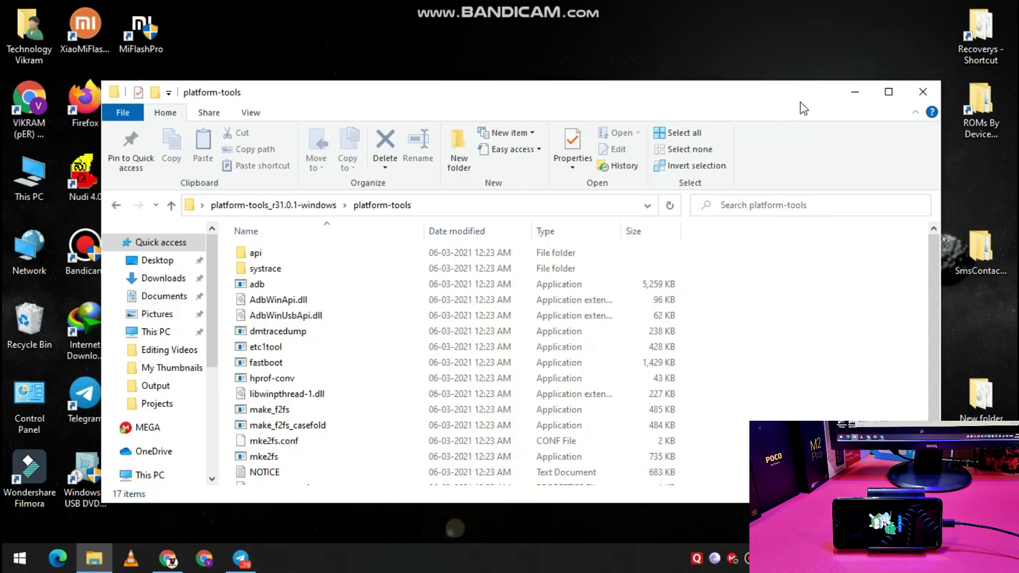
{"action": "left_click", "coordinate": [926, 93]}
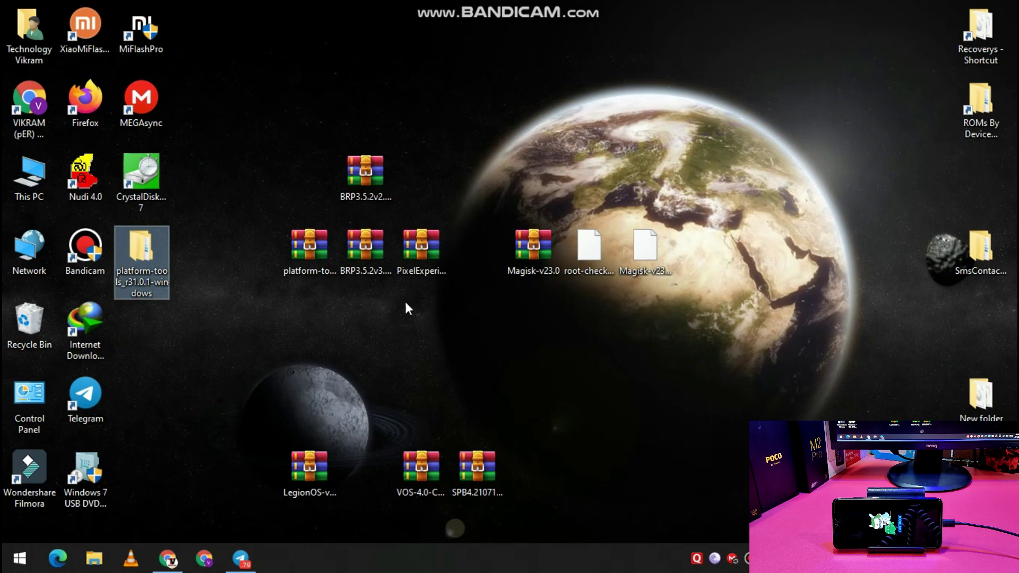
Step: Move the BRP3.5.2v3.0-fastboot archive to a free spot below its row on the desktop, apart from the BRP3.5.2v2.7-fastboot archive
{"action": "left_click_drag", "start_coordinate": [360, 260], "coordinate": [361, 333]}
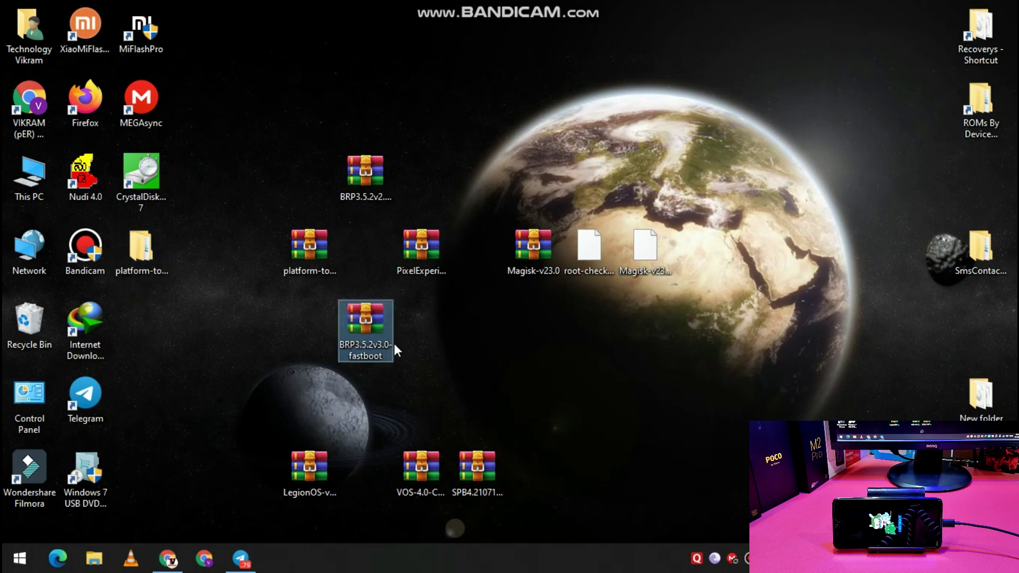
{"action": "left_click", "coordinate": [368, 210]}
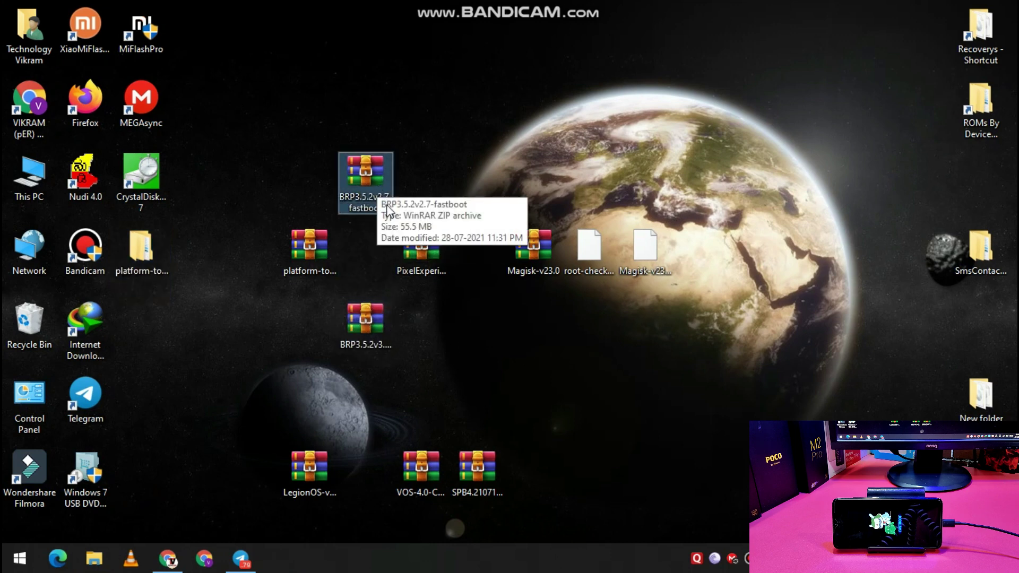
{"action": "left_click", "coordinate": [374, 348]}
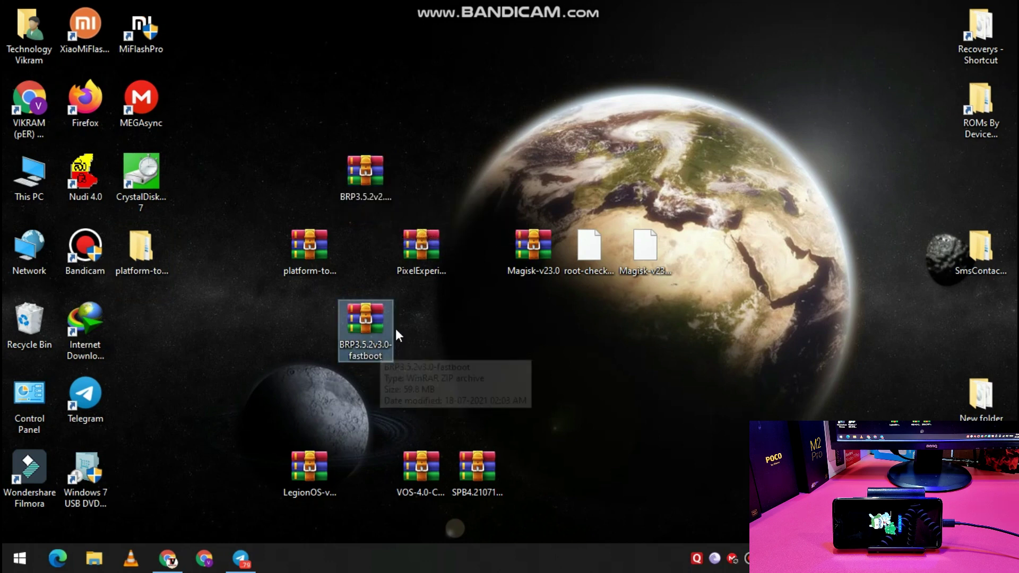
Step: Extract the BRP3.5.2v2.7-fastboot archive into its own folder and move that folder to a free spot on the desktop
{"action": "left_click", "coordinate": [364, 168]}
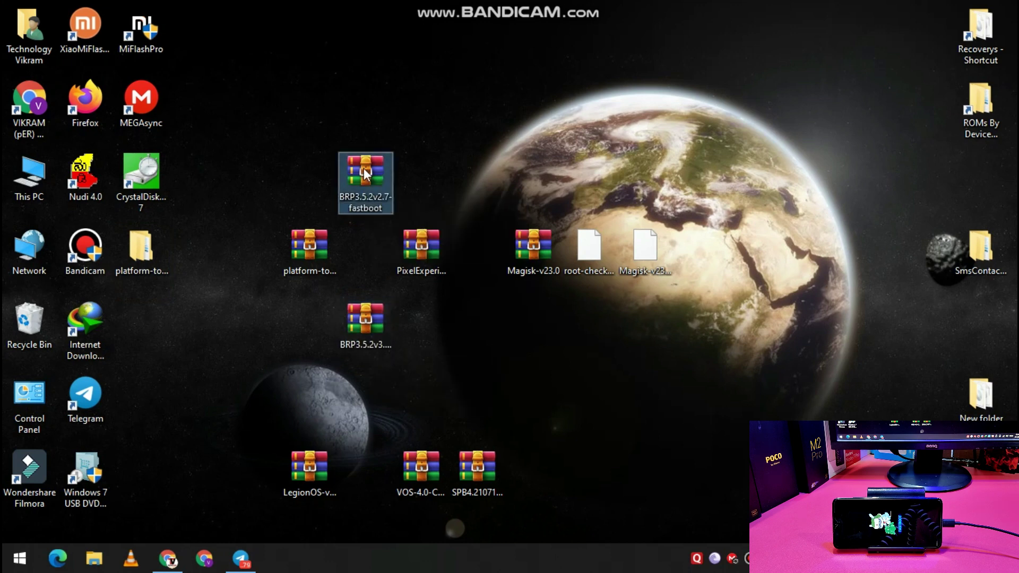
{"action": "right_click", "coordinate": [364, 167]}
{"action": "left_click", "coordinate": [445, 264]}
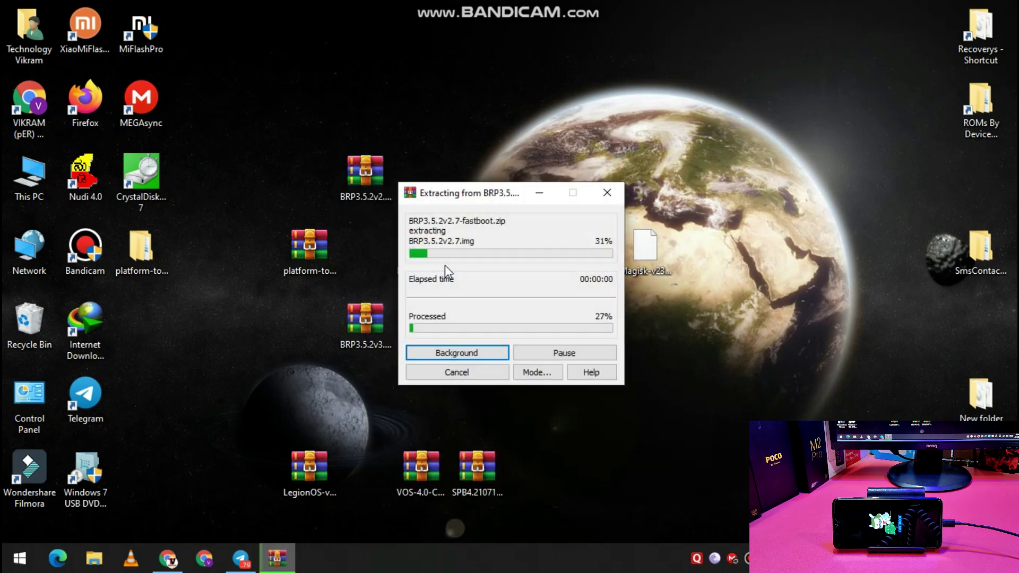
{"action": "left_click_drag", "start_coordinate": [152, 319], "coordinate": [264, 110]}
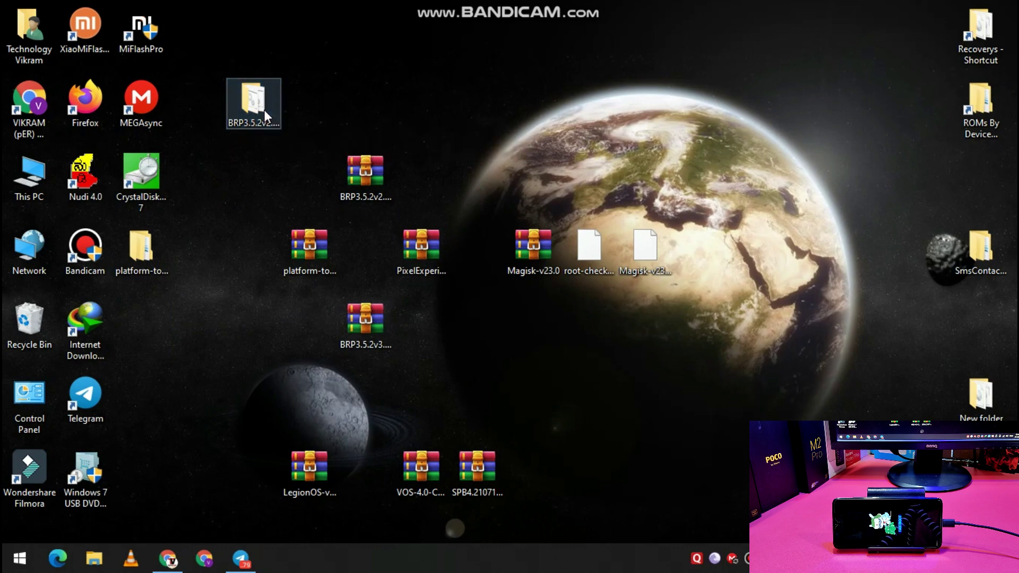
Step: Flash the recovery and vbmeta by running 1.FlashBRPMiuiA10Unified from the BRP3.5.2v2.7-fastboot folder, and close the folder window
{"action": "double_click", "coordinate": [253, 100]}
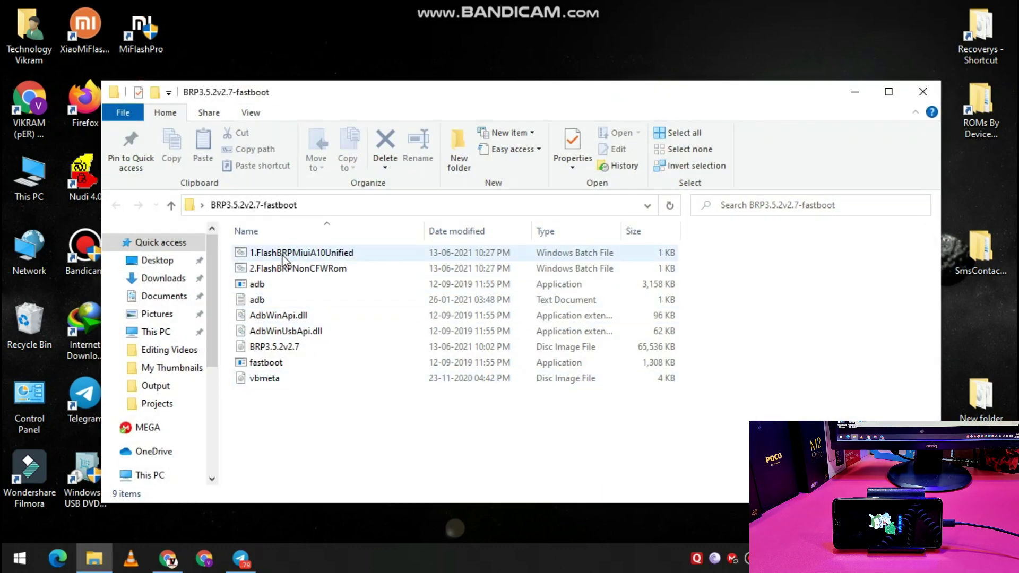
{"action": "double_click", "coordinate": [345, 254]}
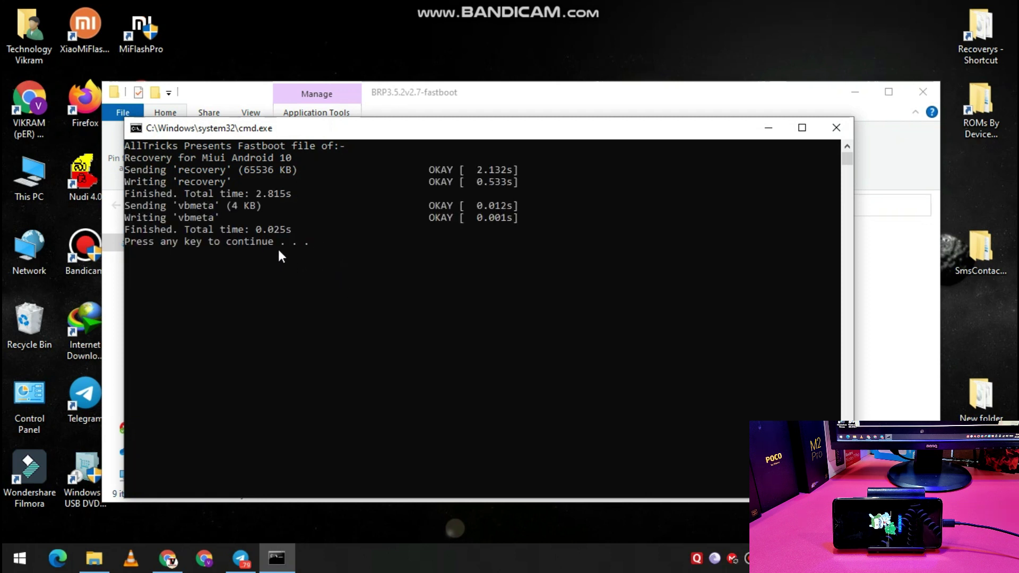
{"action": "key", "text": "Return"}
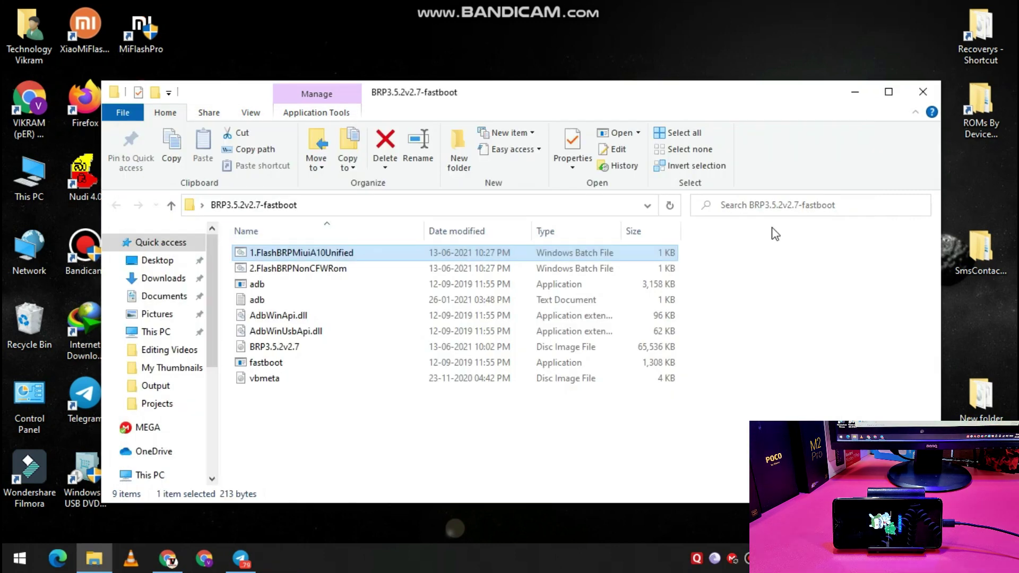
{"action": "left_click", "coordinate": [923, 91]}
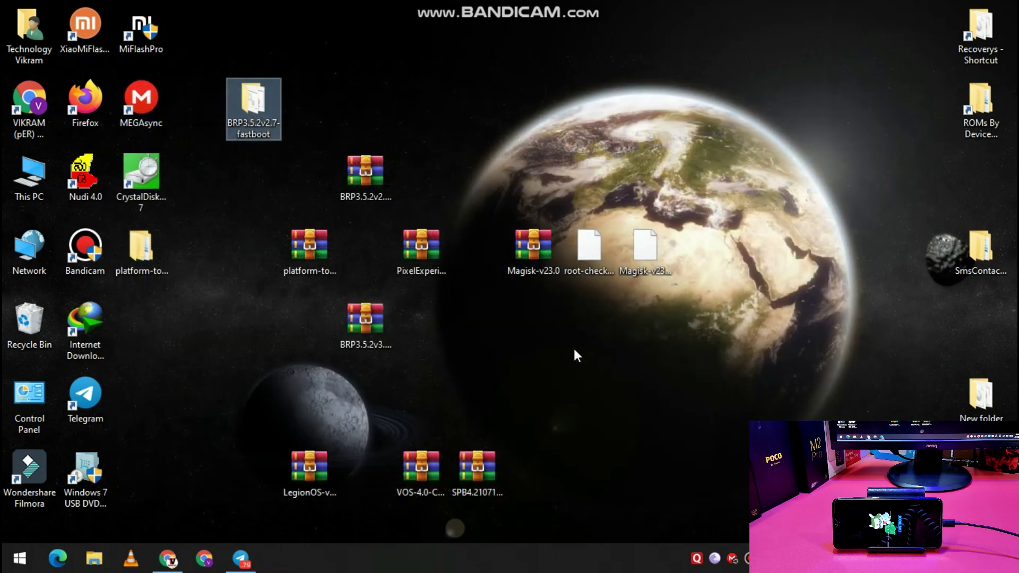
{"action": "left_click", "coordinate": [420, 240]}
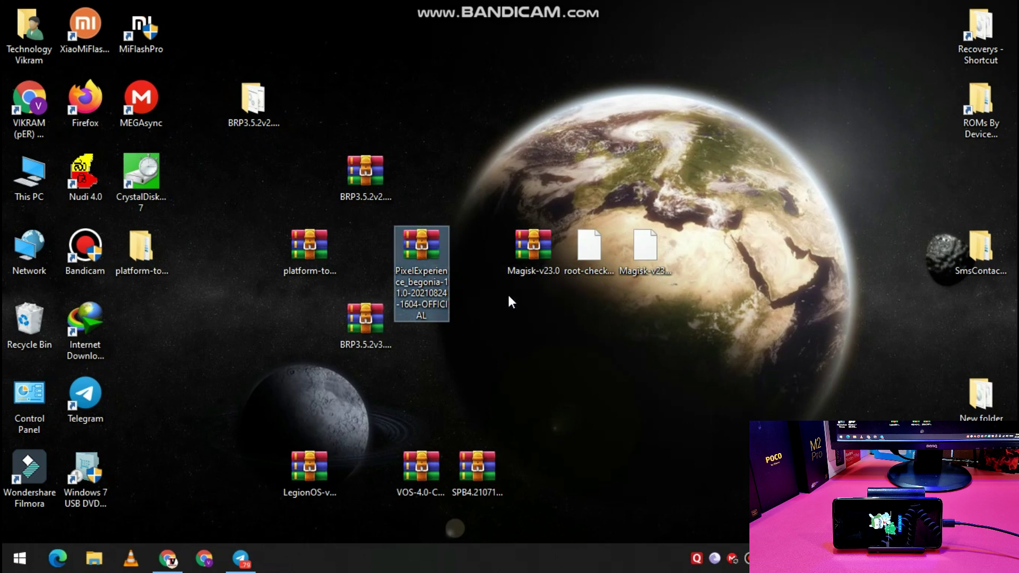